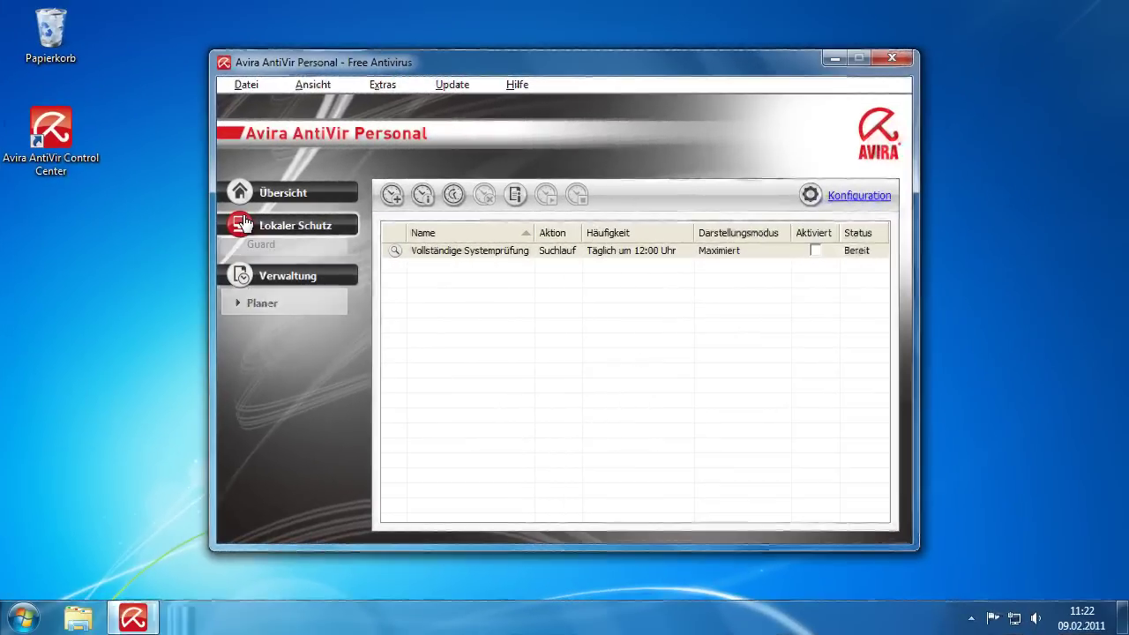
- Scan the Meine Dokumente profile under Lokaler Schutz for viruses and close the scan summary
left_click(264, 225)
left_click(257, 251)
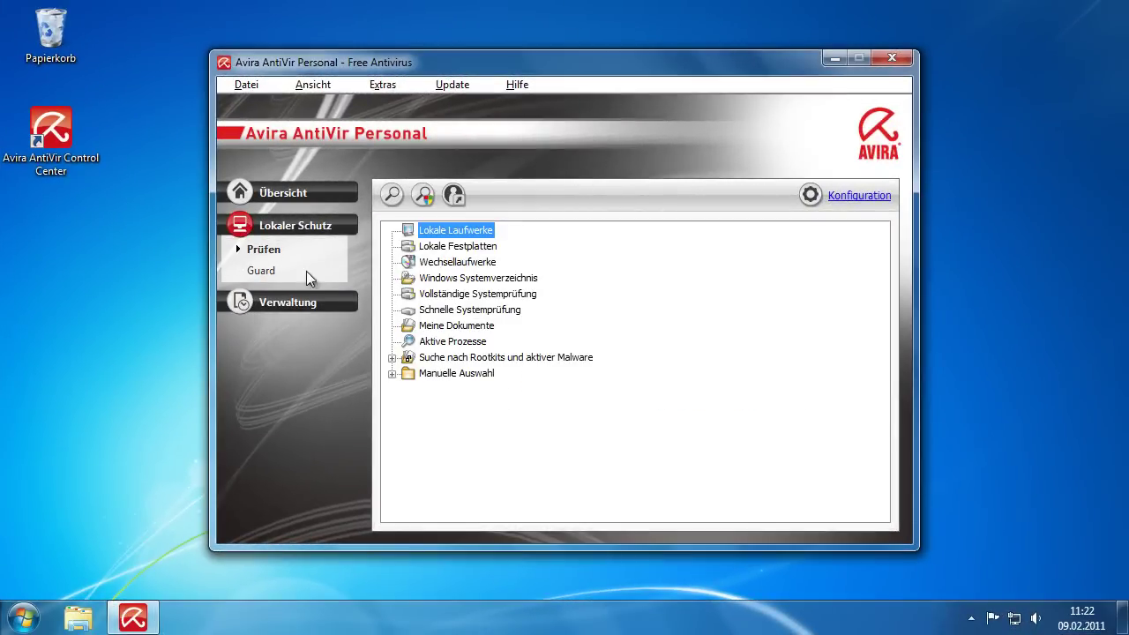
left_click(453, 330)
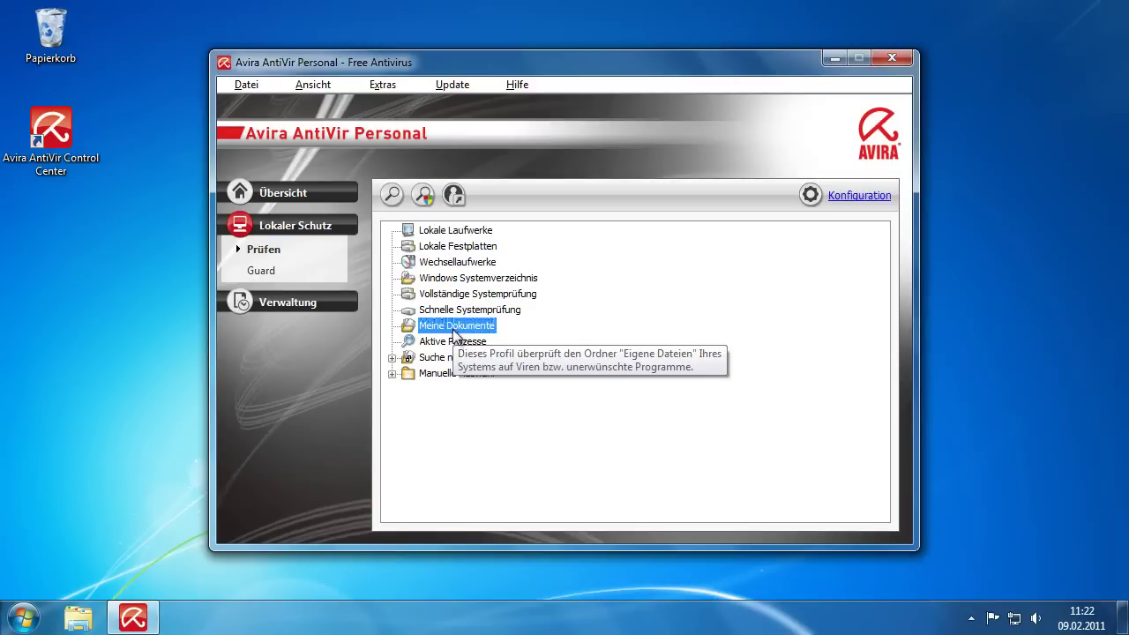
left_click(393, 196)
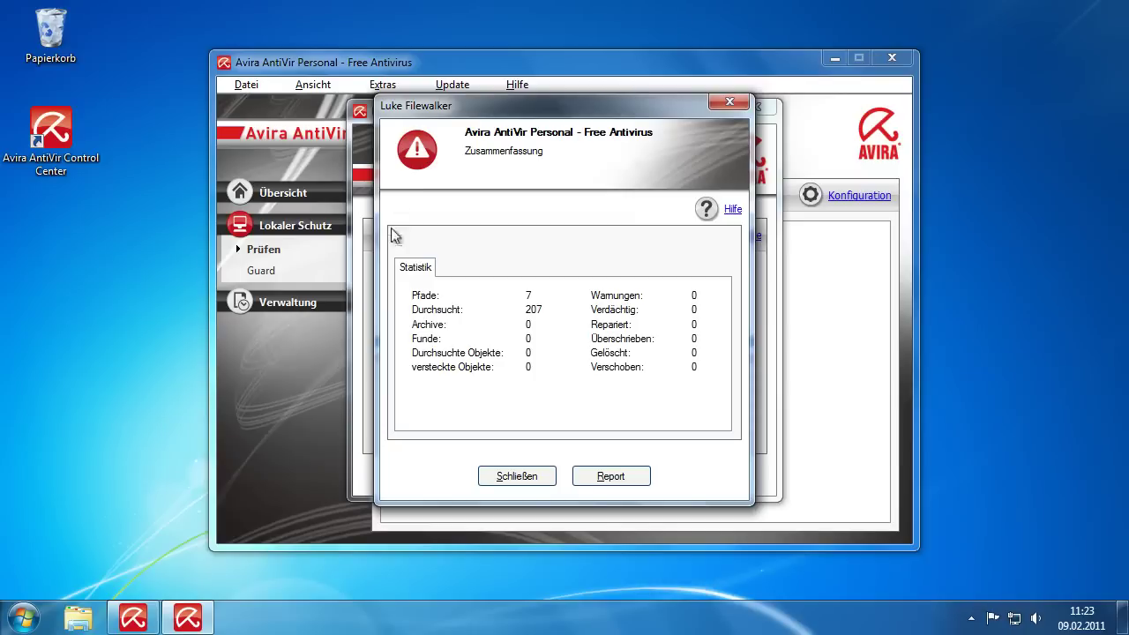
left_click(523, 476)
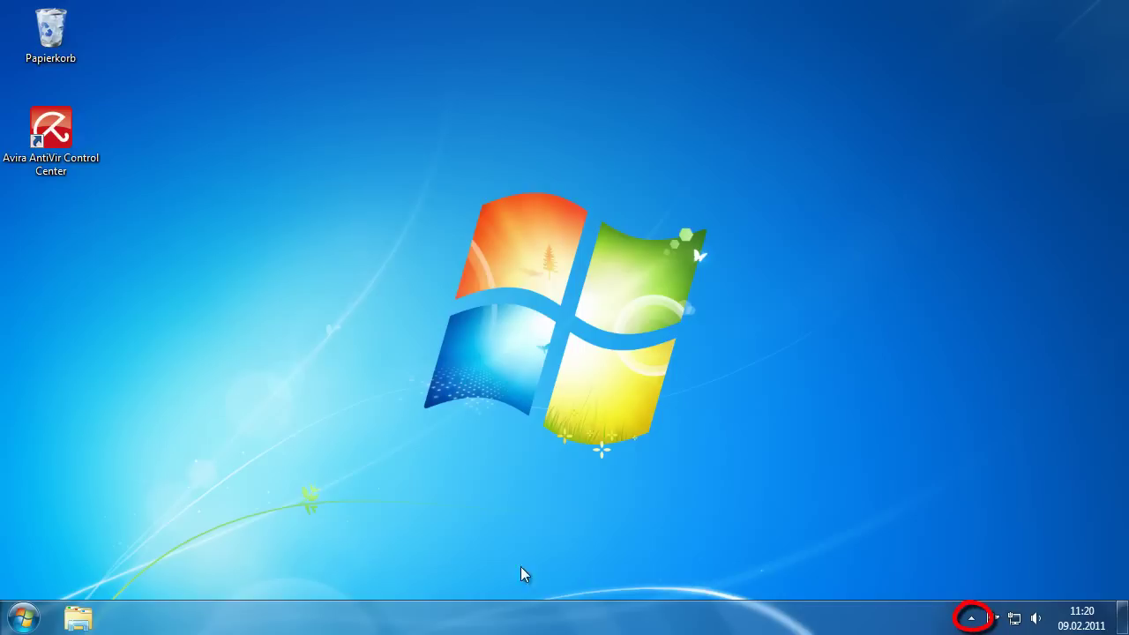
- Check the AntiVir Guard status among the hidden notification icons and open the Avira AntiVir Control Center
left_click(971, 618)
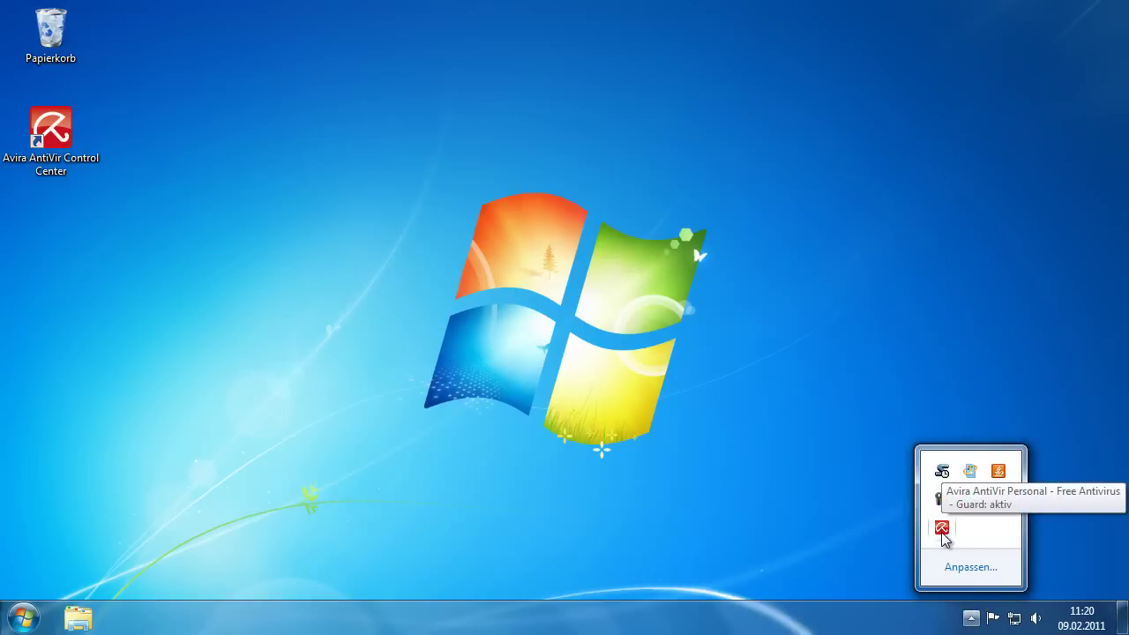
left_click(79, 157)
double_click(78, 156)
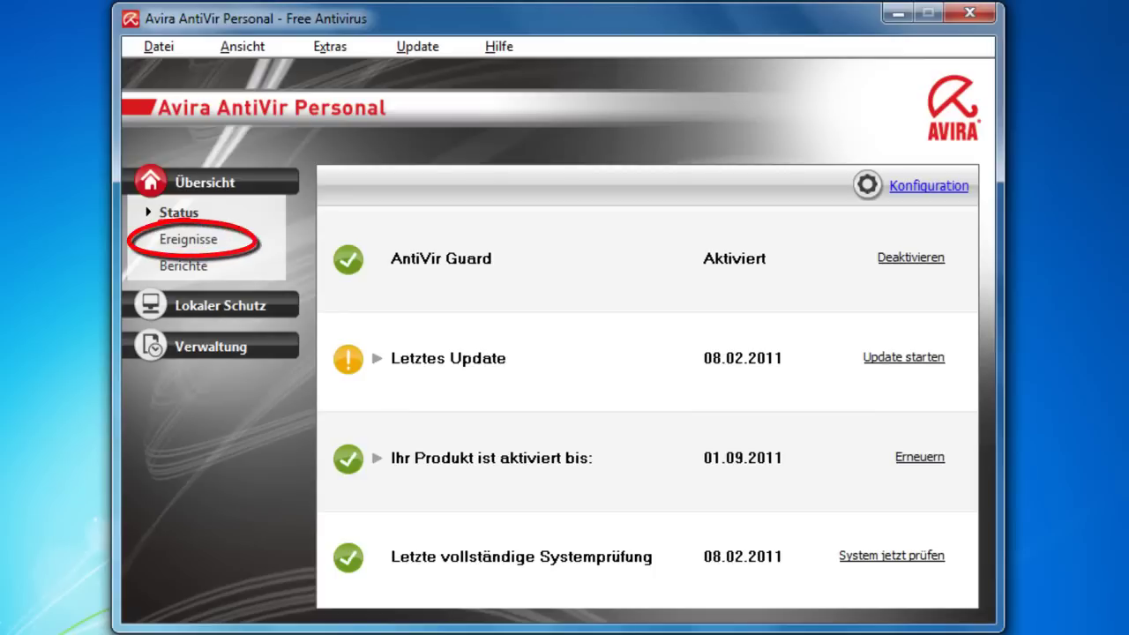
- Examine the Ereignisse, Berichte, Prüfen, Guard, Quarantäne and Planer sections of the Control Center in turn
left_click(168, 239)
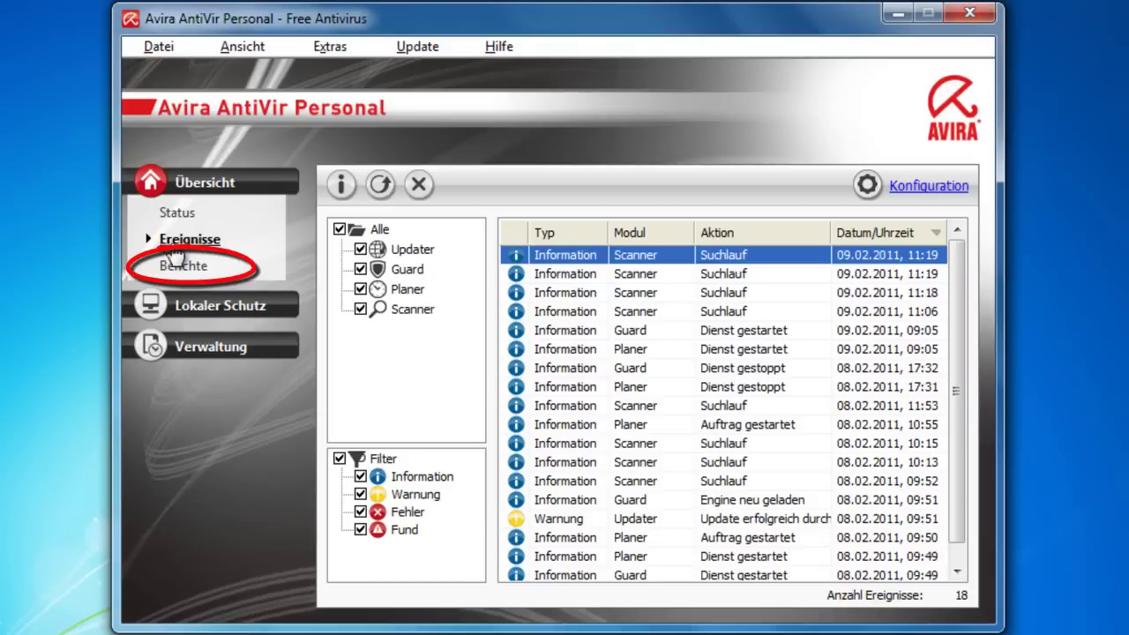
left_click(181, 266)
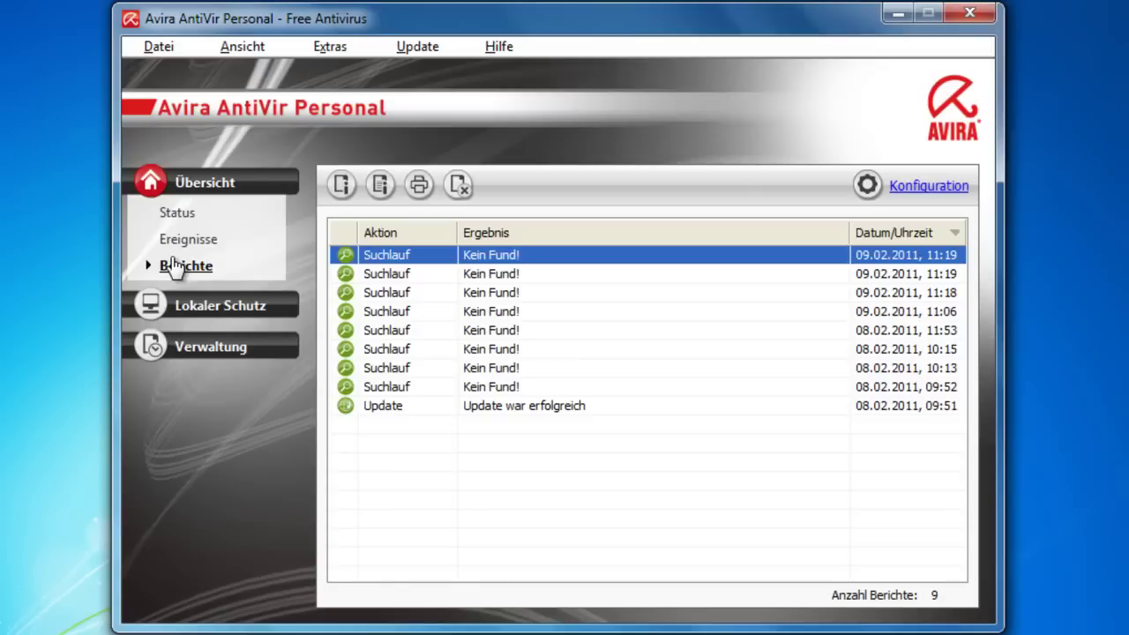
left_click(172, 302)
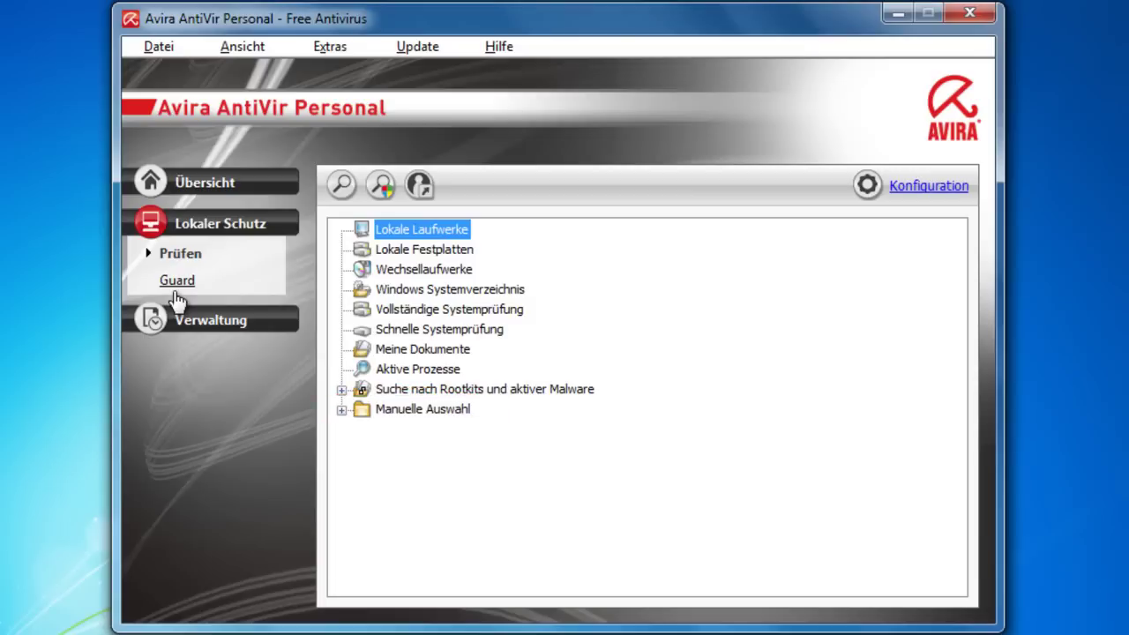
left_click(178, 283)
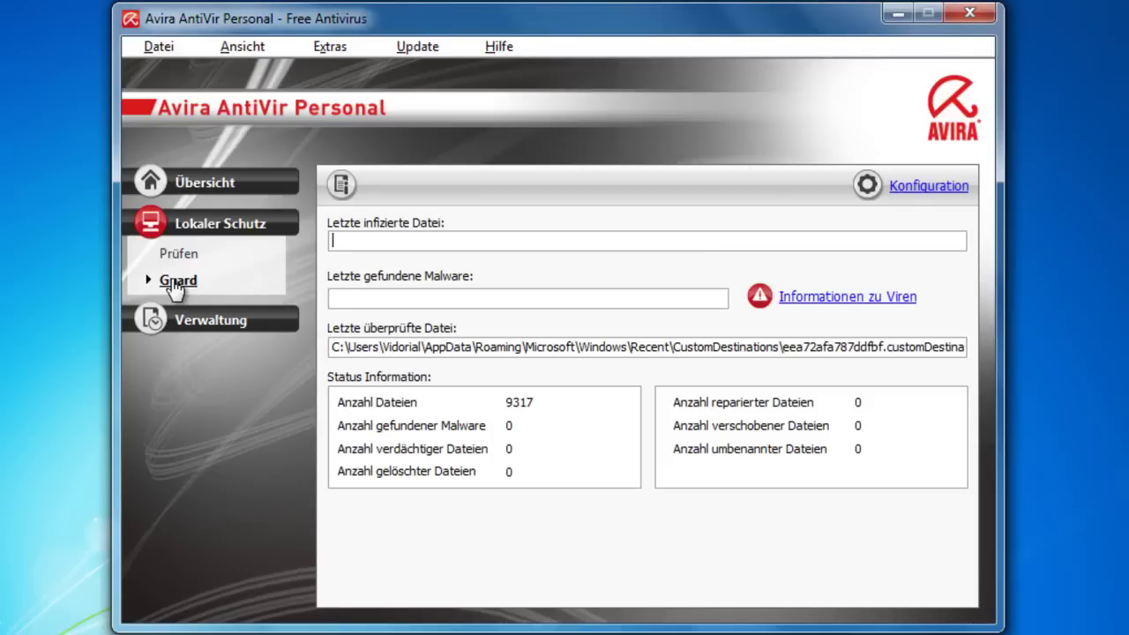
left_click(175, 320)
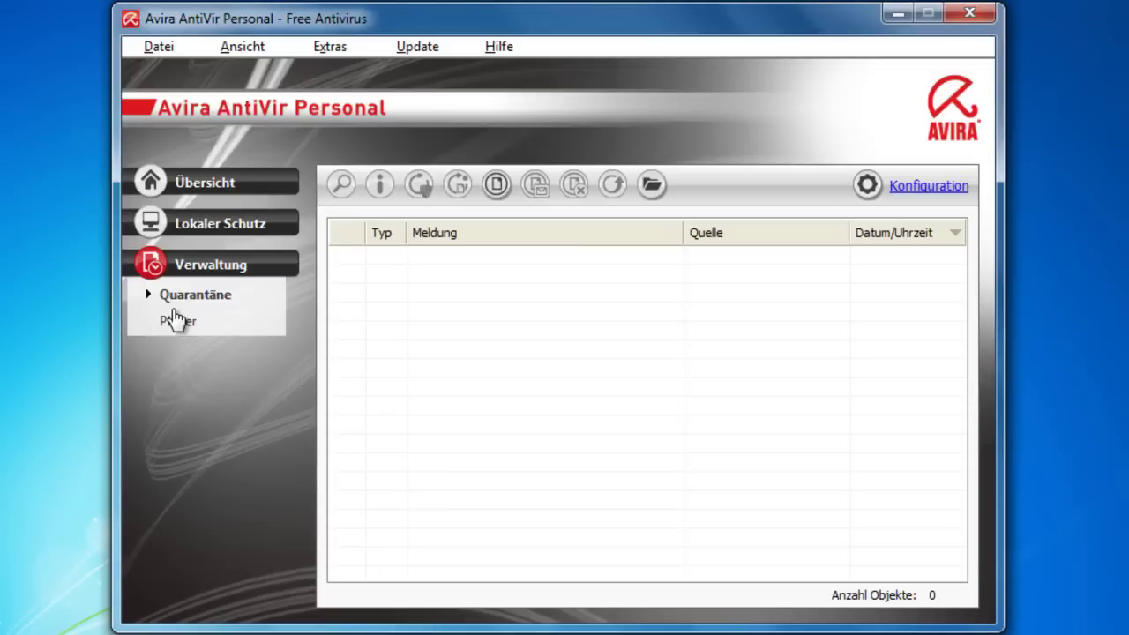
left_click(176, 321)
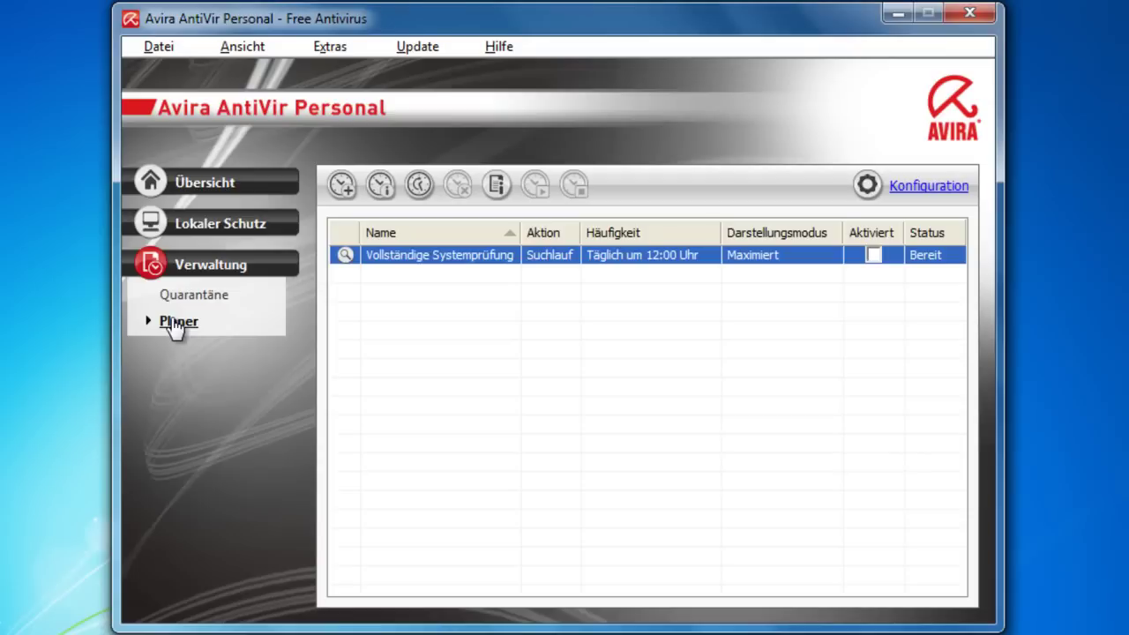
- Run a scan with the Meine Dokumente profile, then close its summary and end the Luke Filewalker scanner
left_click(156, 222)
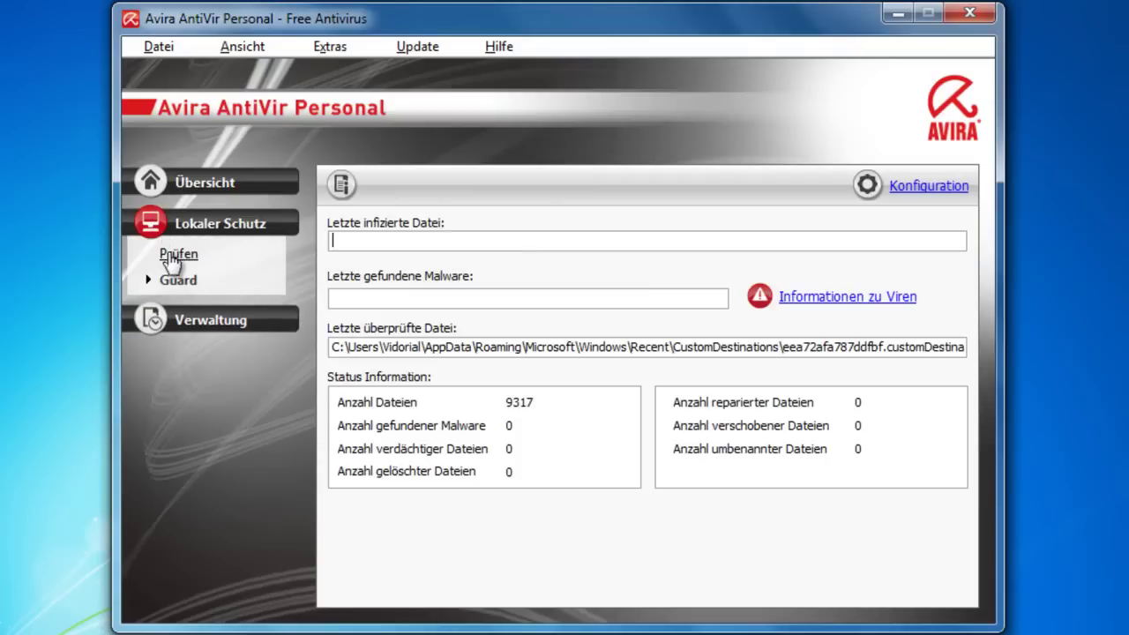
left_click(169, 255)
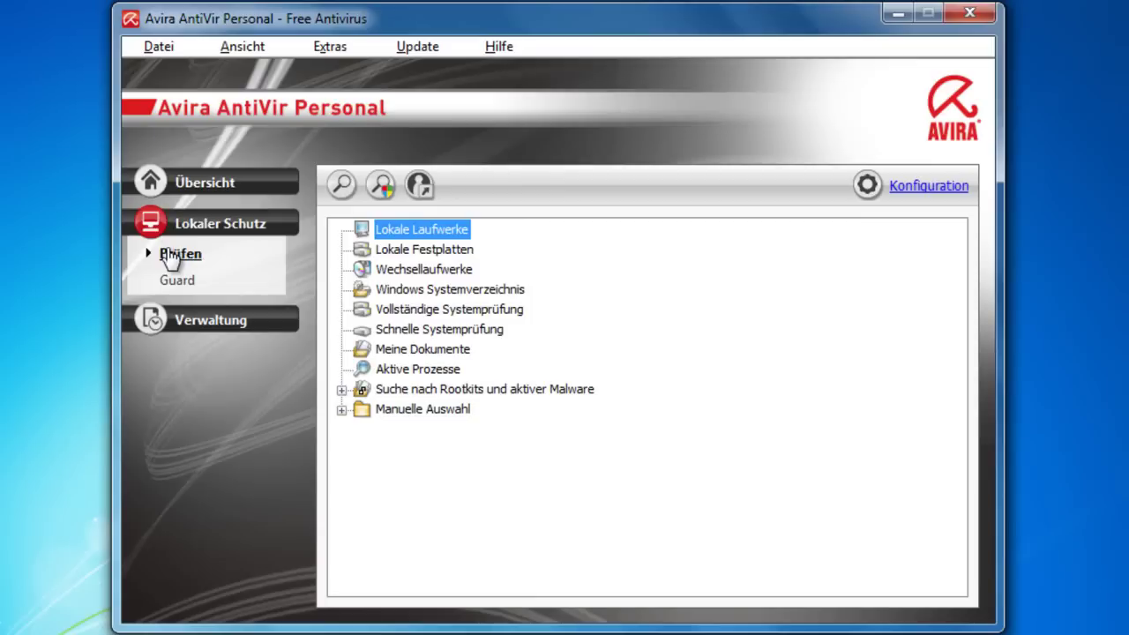
left_click(420, 353)
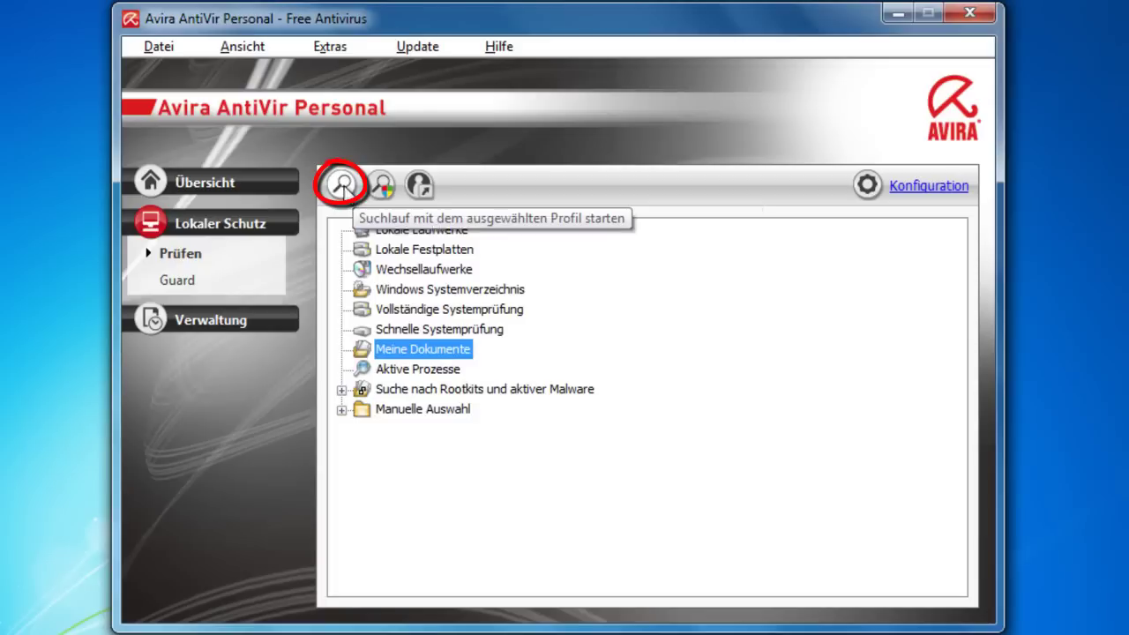
left_click(343, 185)
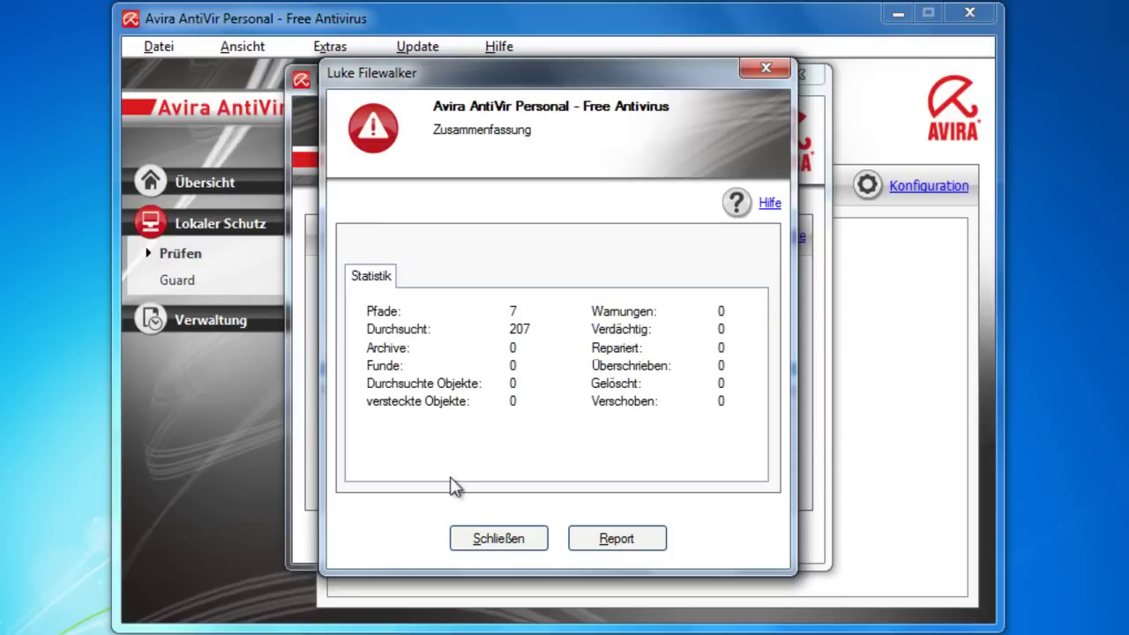
left_click(502, 538)
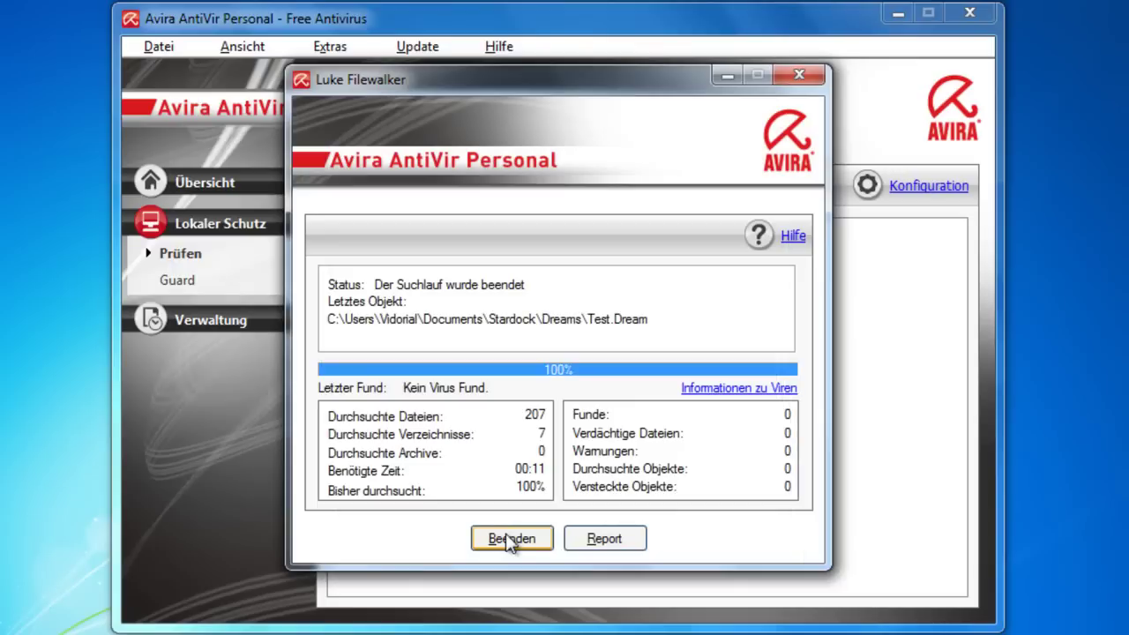
left_click(509, 540)
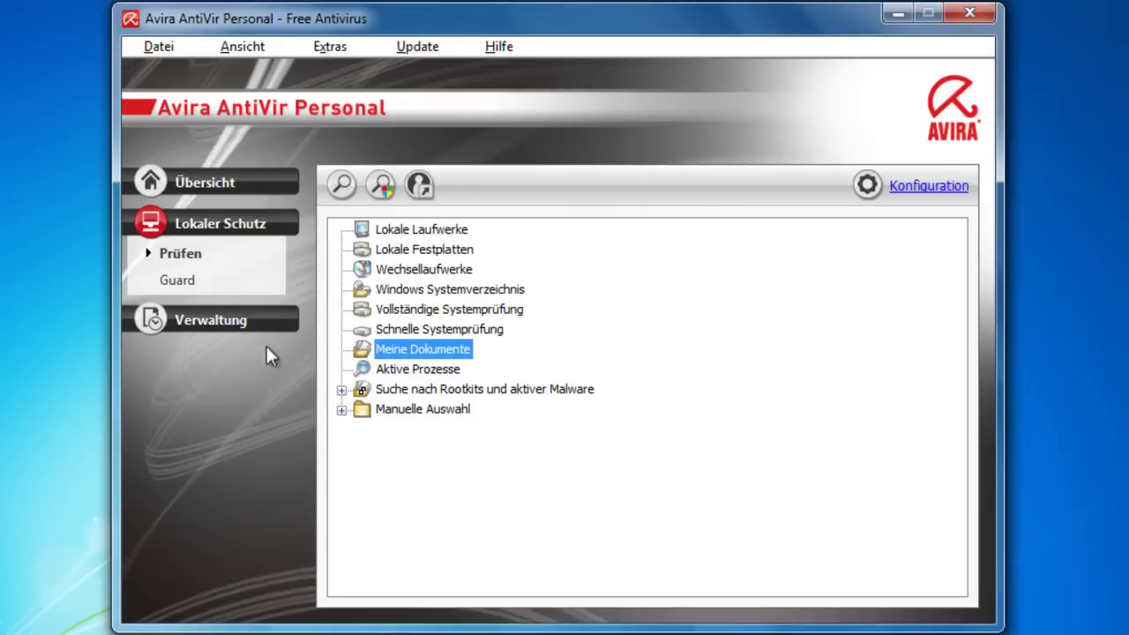
- Create a new job in the Planer with the name "Test" and the description "Test"
left_click(254, 324)
left_click(252, 323)
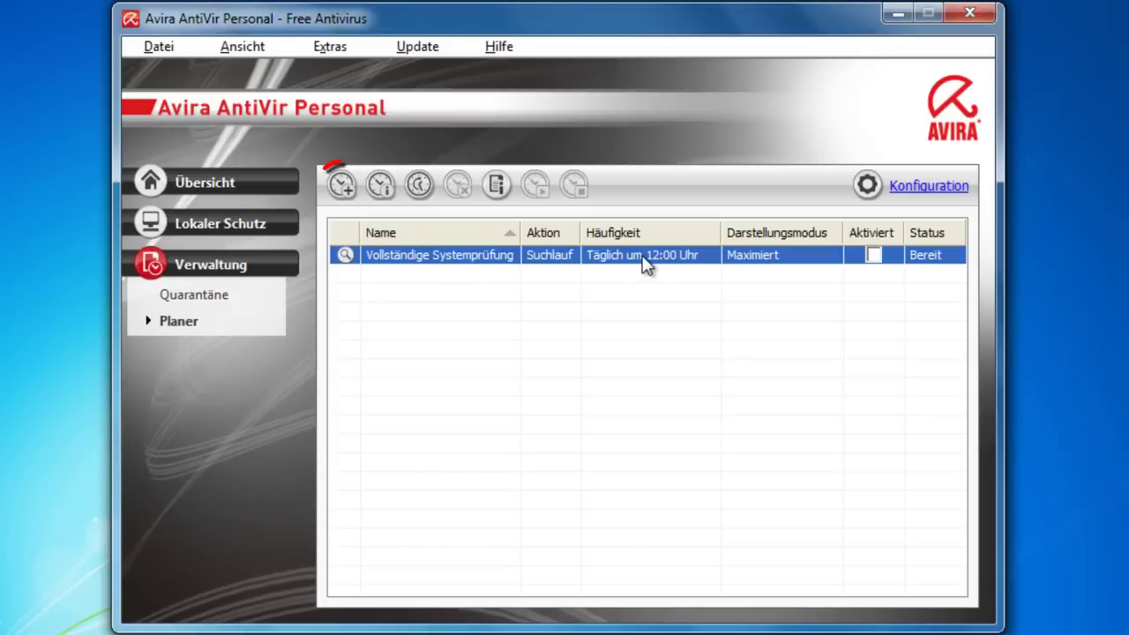
left_click(358, 188)
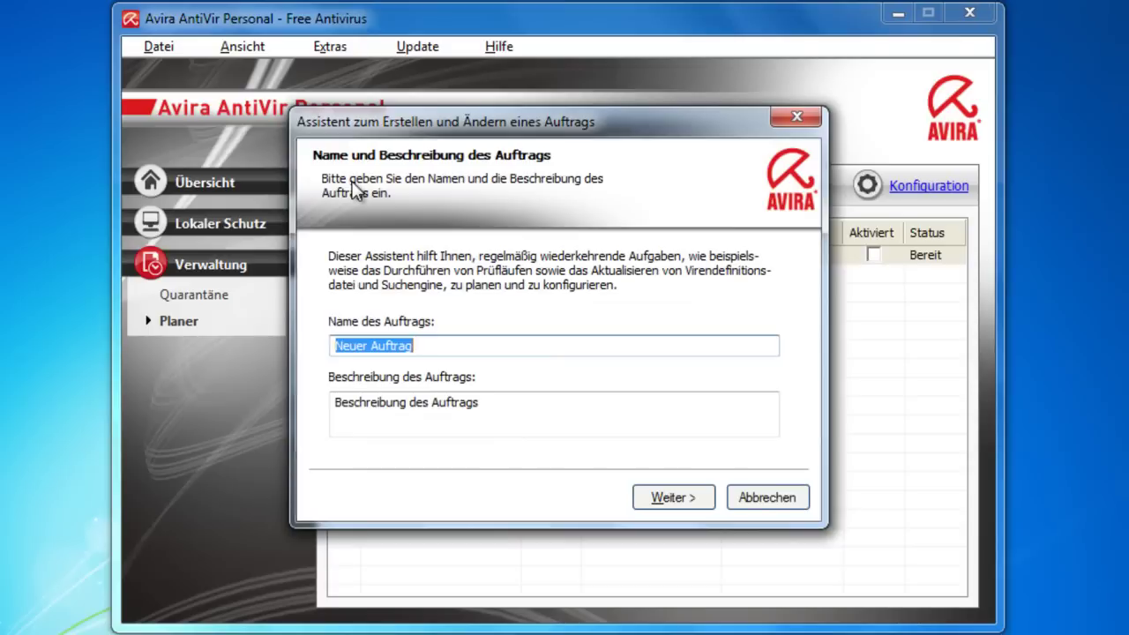
type("Test")
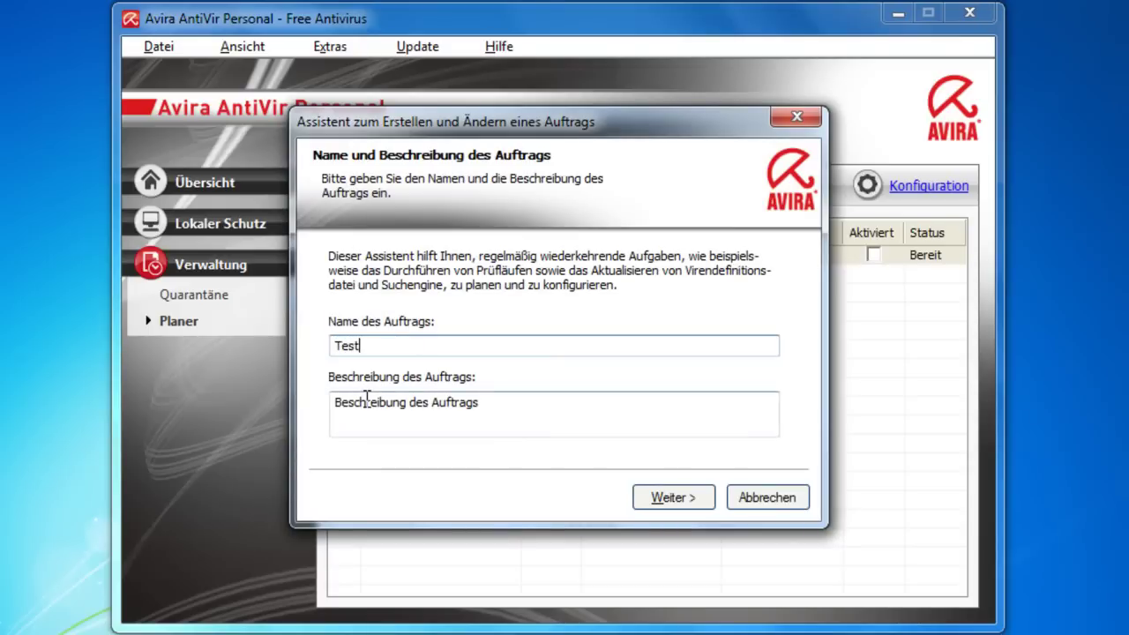
left_click(442, 403)
left_click_drag(500, 406, 336, 404)
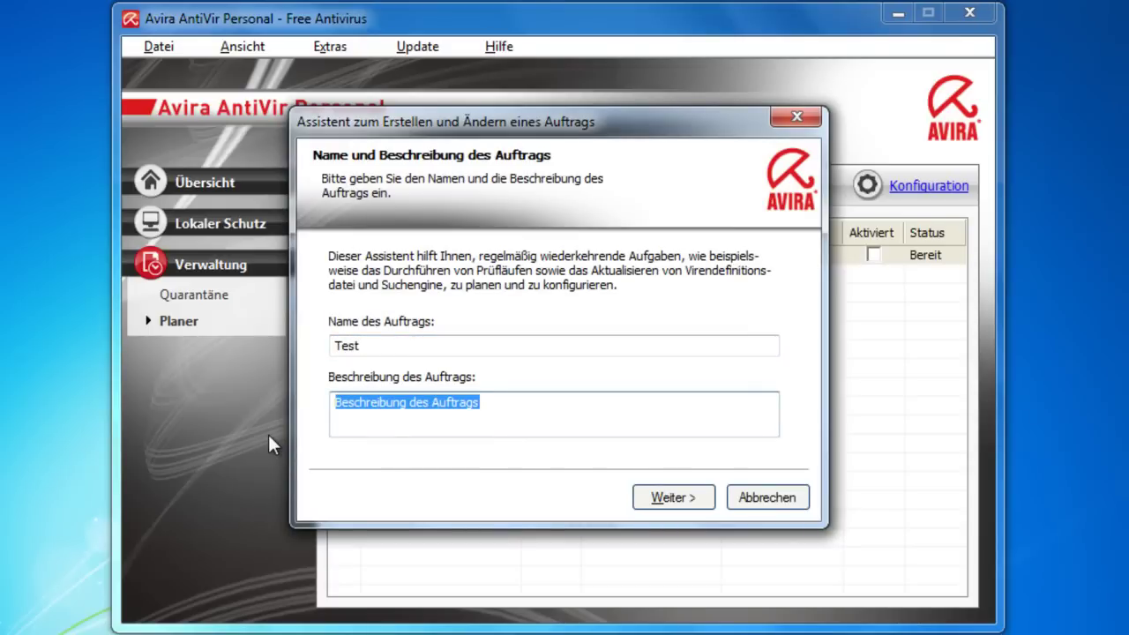
type("Test")
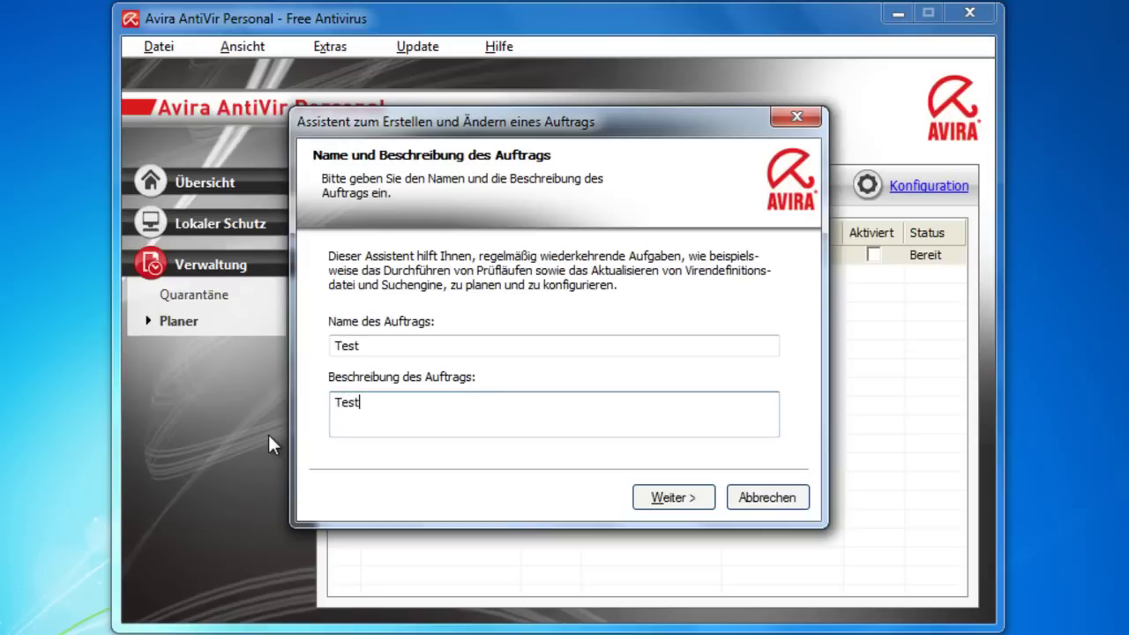
left_click(662, 500)
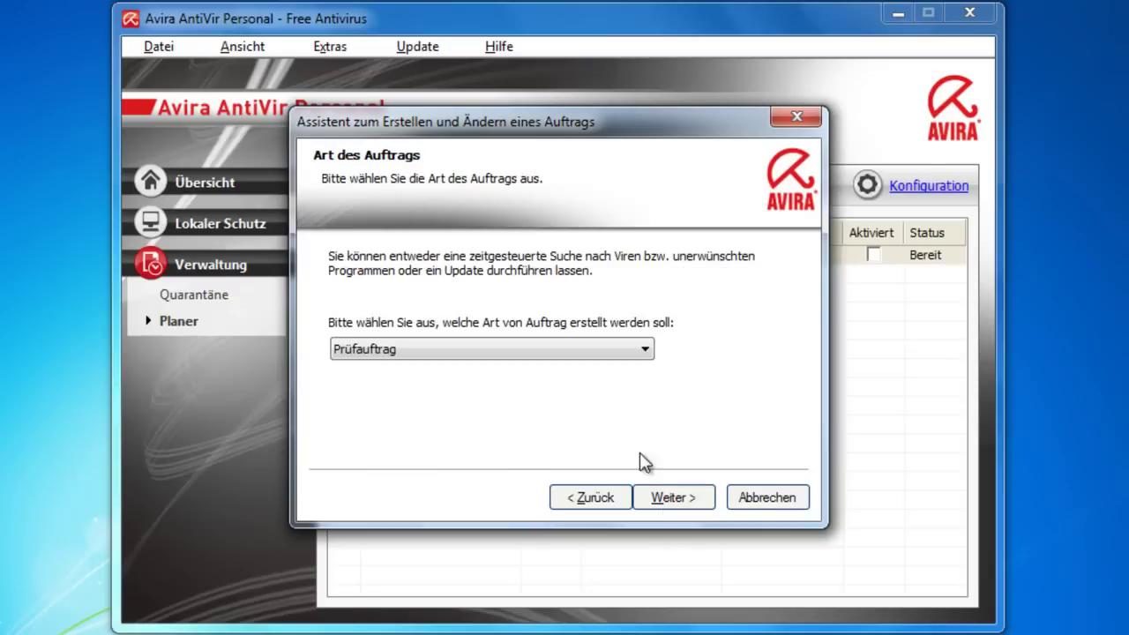
- Keep Prüfauftrag as the job type and assign the Lokale Festplatten profile to the job
left_click(646, 350)
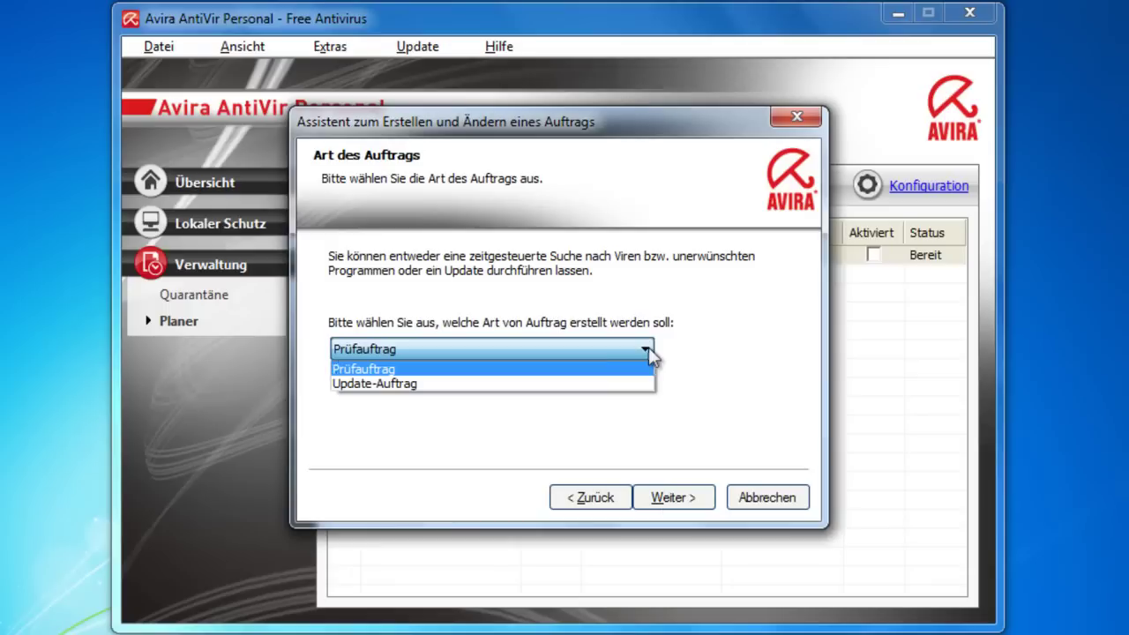
left_click(648, 350)
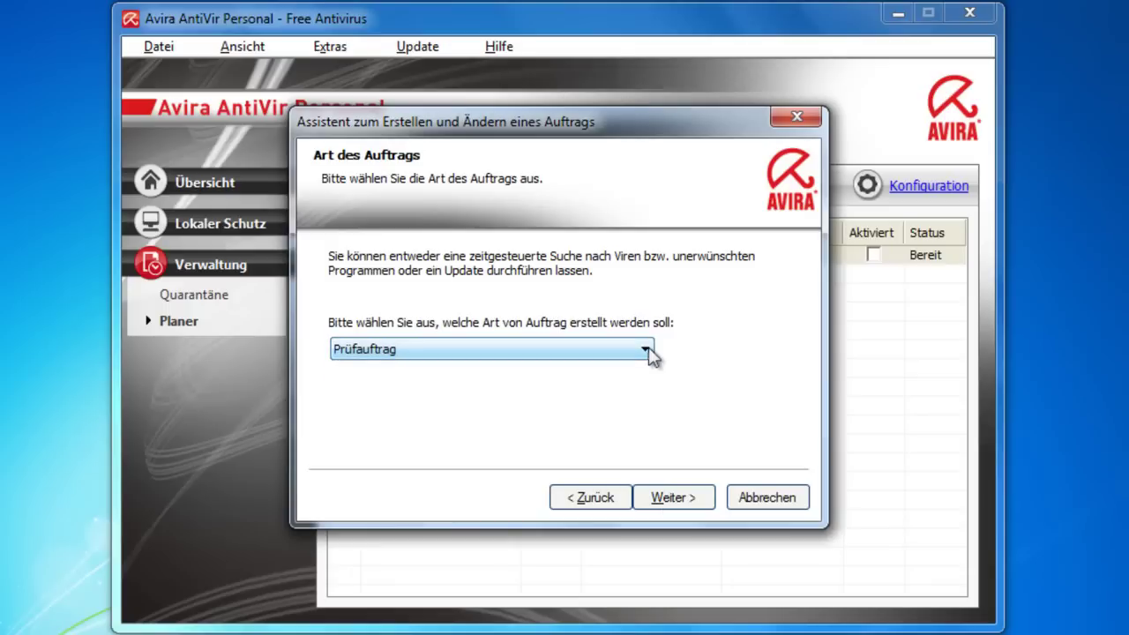
left_click(672, 499)
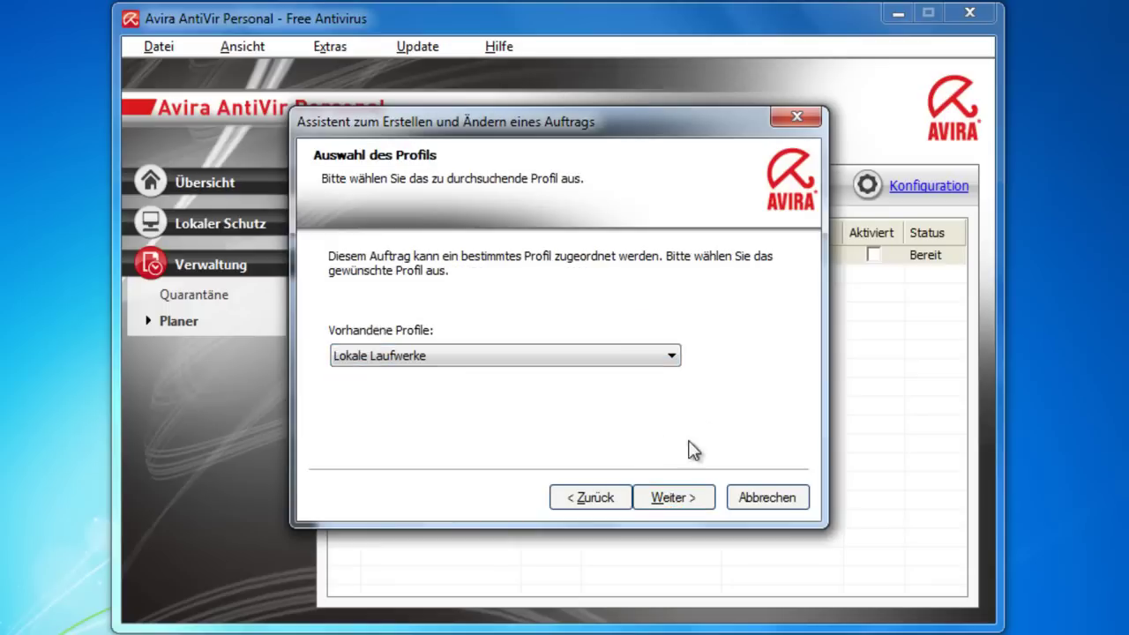
left_click(672, 357)
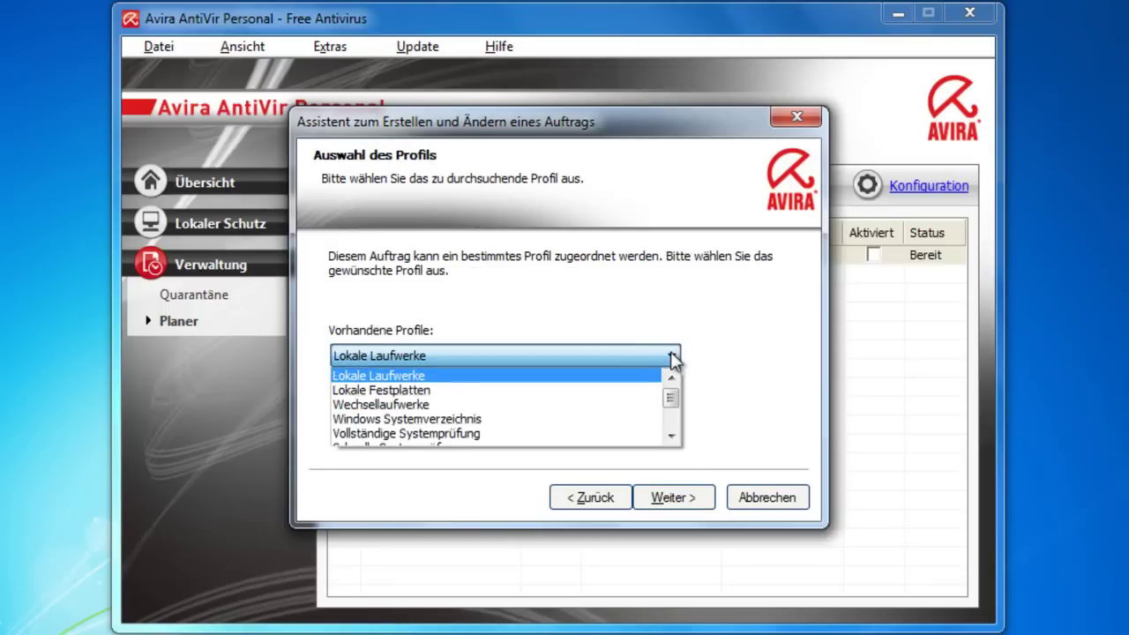
left_click(629, 392)
left_click(670, 498)
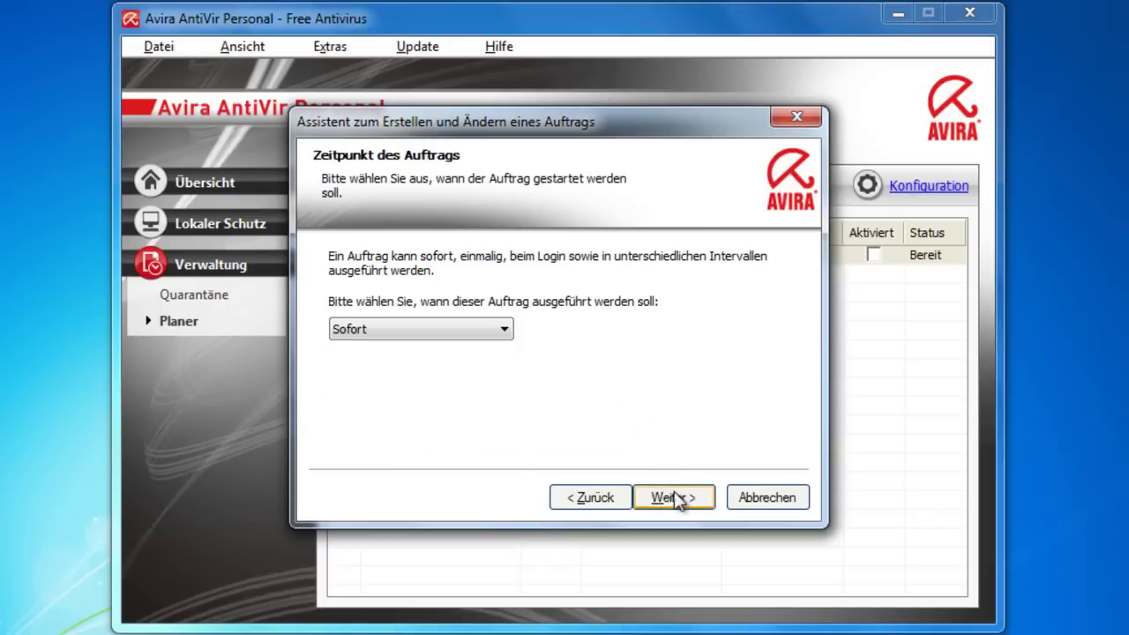
- Schedule the job as Wöchentlich on Montag at 11:23 and finish the assistant with display mode Minimiert
left_click(504, 330)
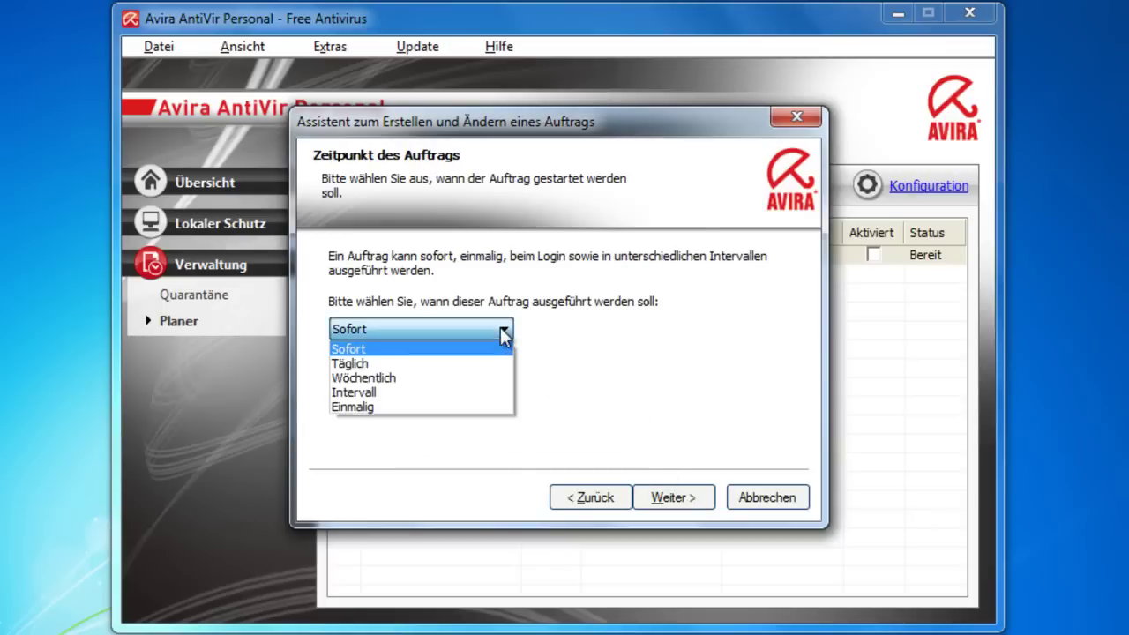
left_click(487, 382)
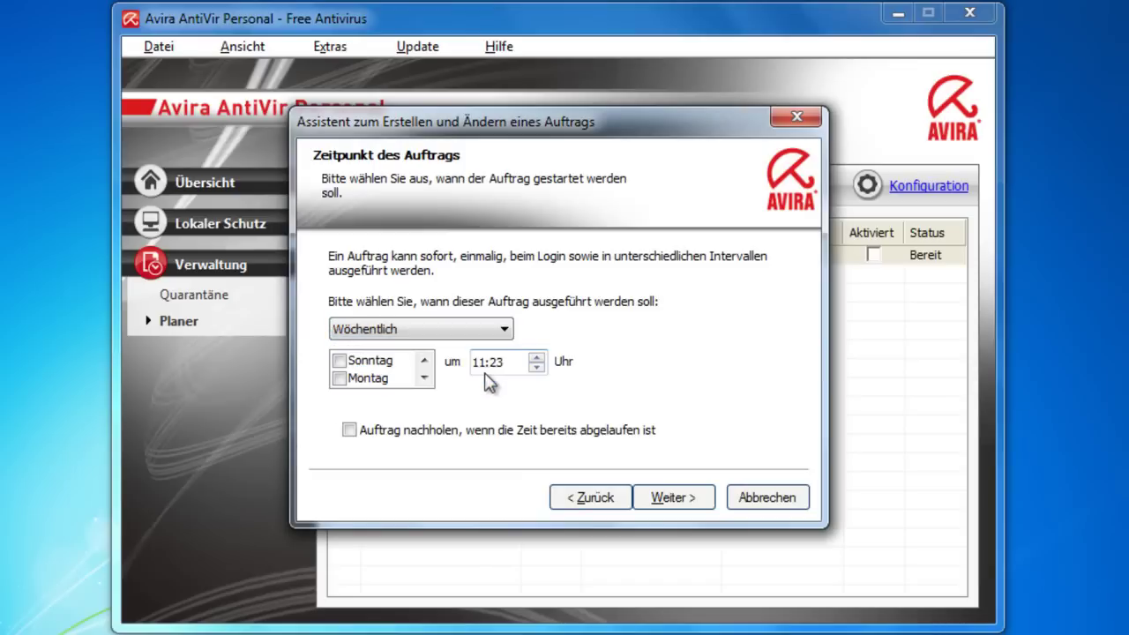
left_click(341, 378)
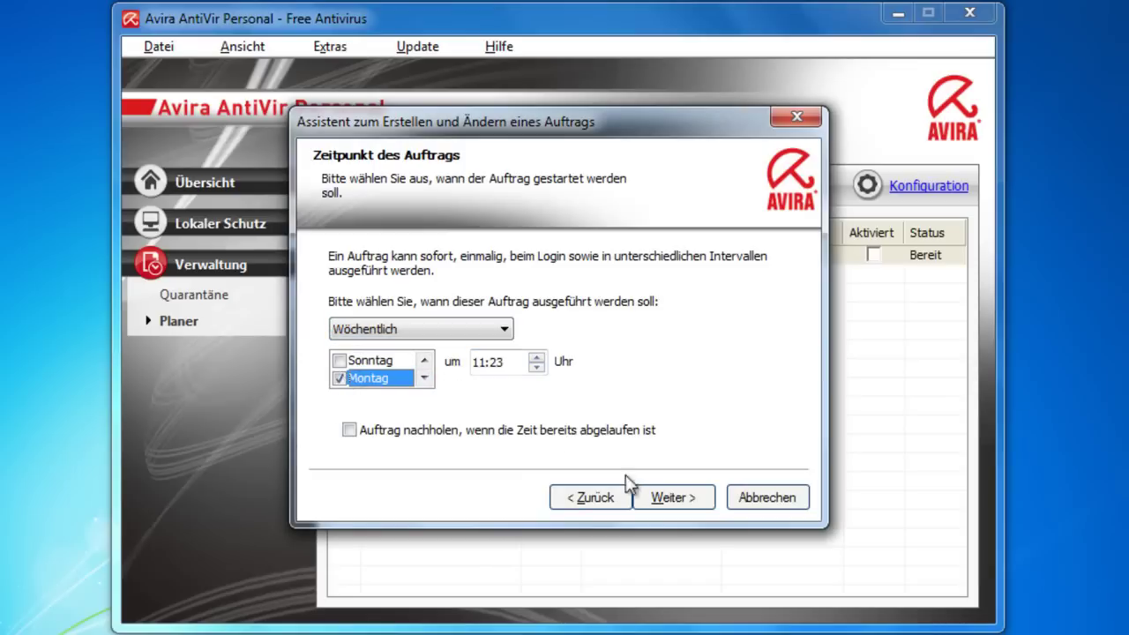
left_click(663, 500)
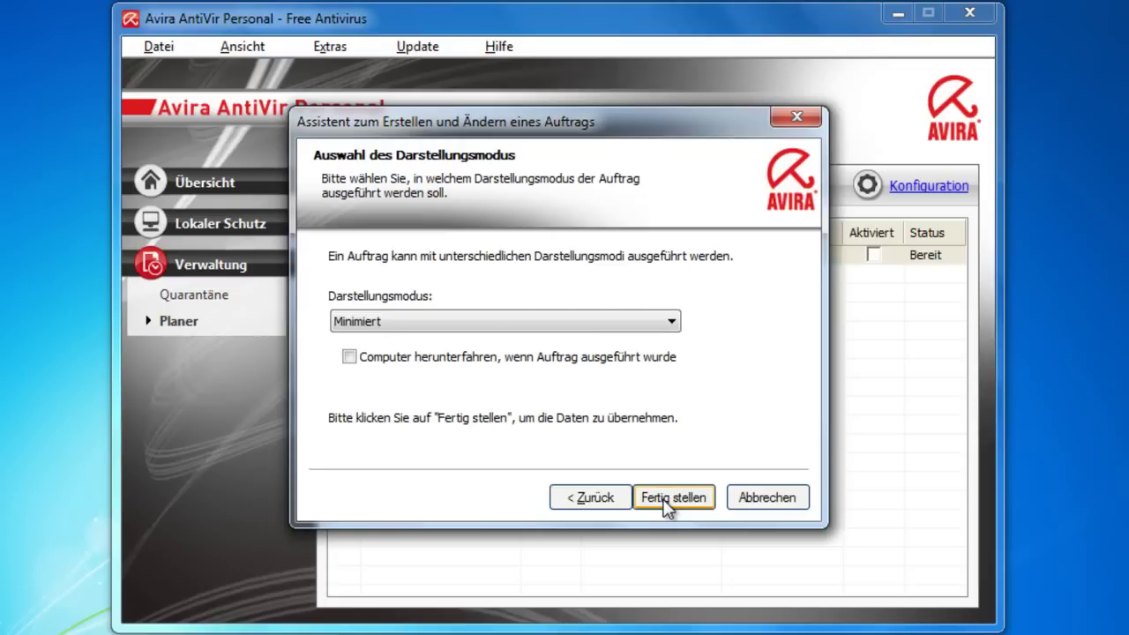
left_click(663, 500)
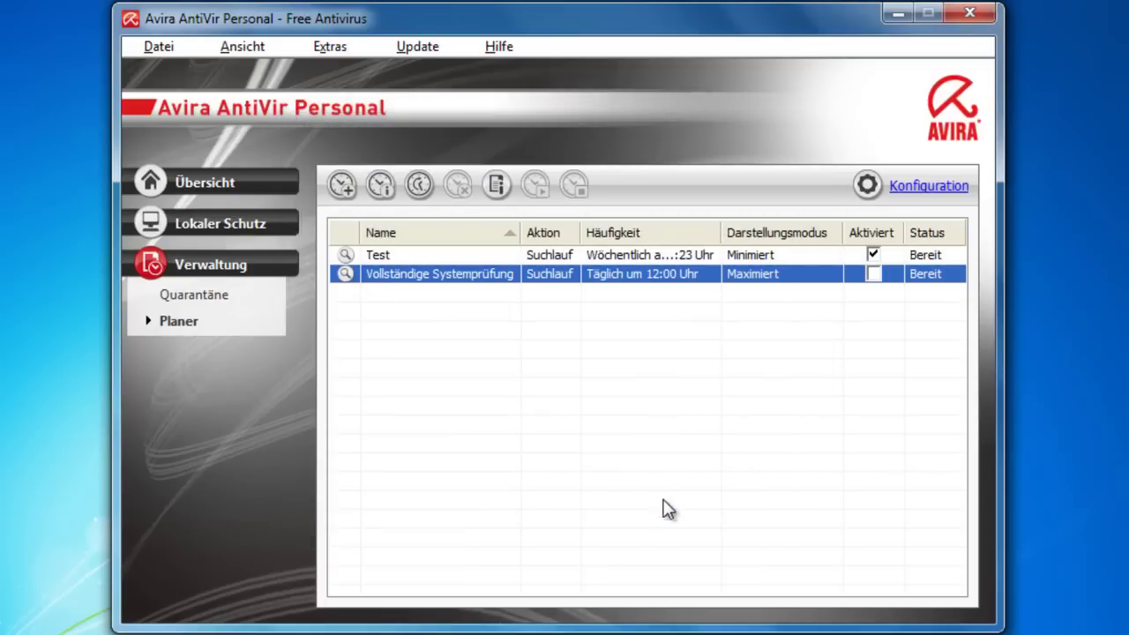